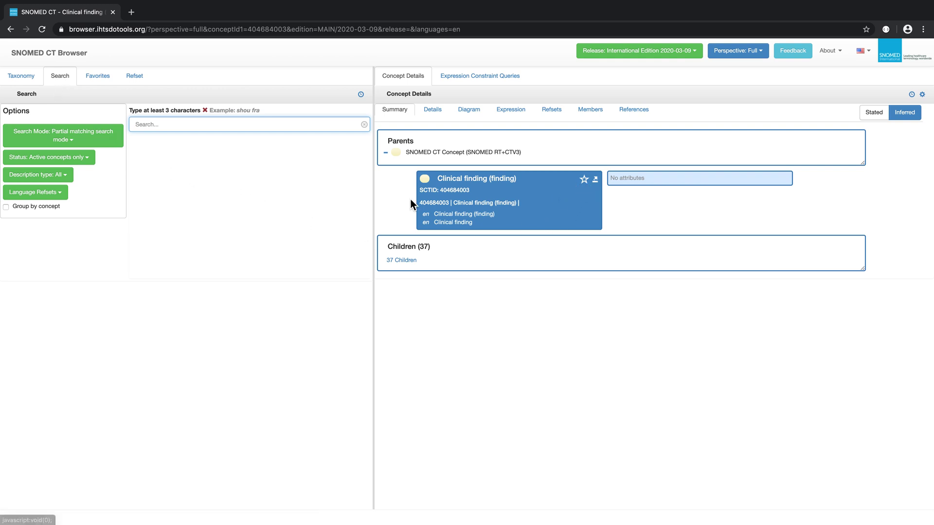
- Leave the search field by clicking empty space in the Search panel beside Clinical finding
{"action": "left_click", "coordinate": [188, 191]}
- Search 'myo infarct', show Myocardial infarction (disorder) and add it to favourites
{"action": "left_click", "coordinate": [227, 130]}
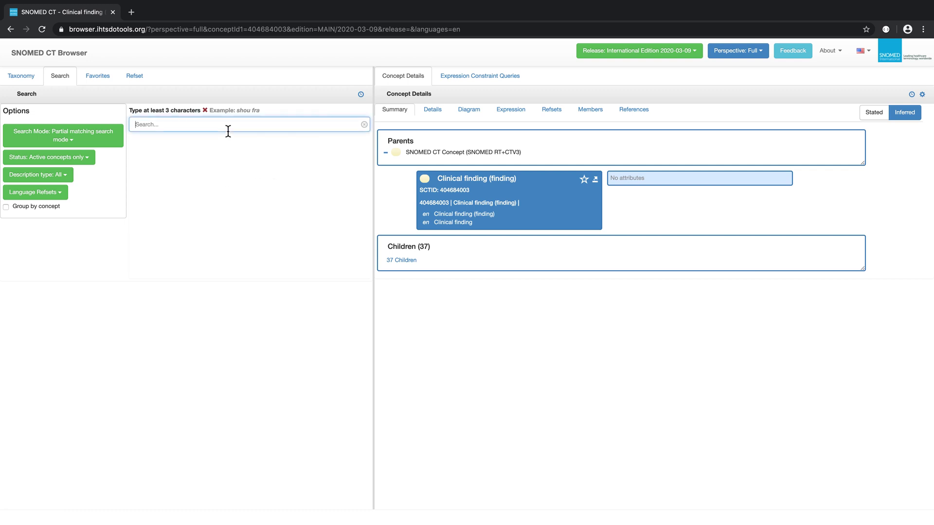
{"action": "type", "text": "myo in"}
{"action": "type", "text": "farc"}
{"action": "type", "text": "t"}
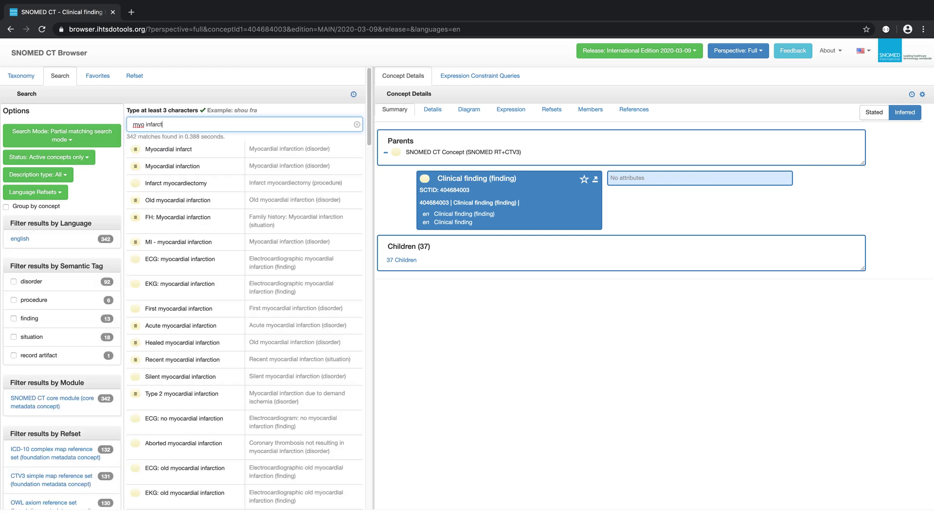
{"action": "left_click", "coordinate": [177, 152]}
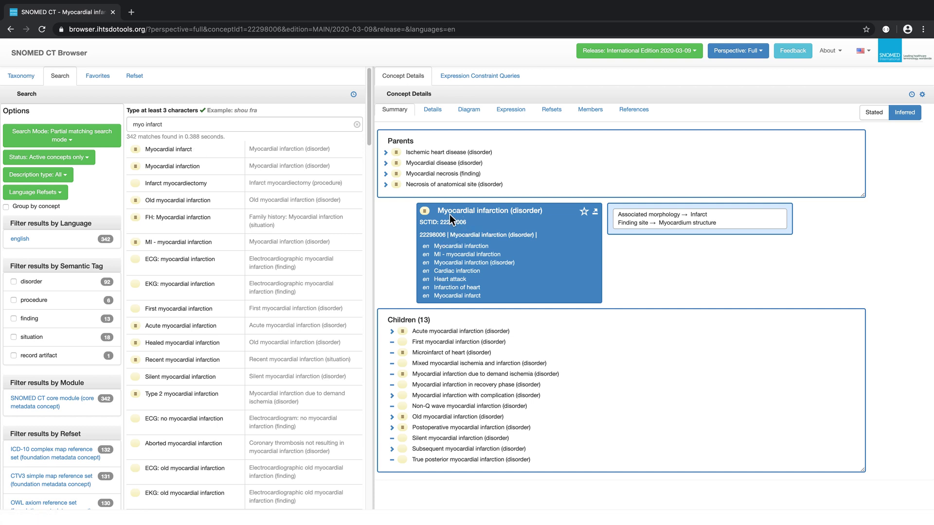
{"action": "left_click", "coordinate": [584, 211]}
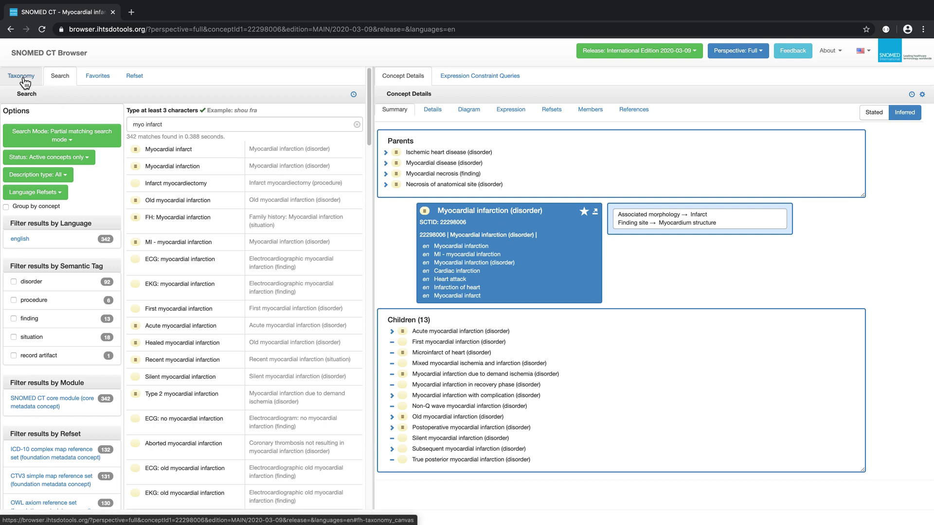
- From the Taxonomy tree under Clinical finding, show Disease (disorder) and favourite it
{"action": "left_click", "coordinate": [21, 77]}
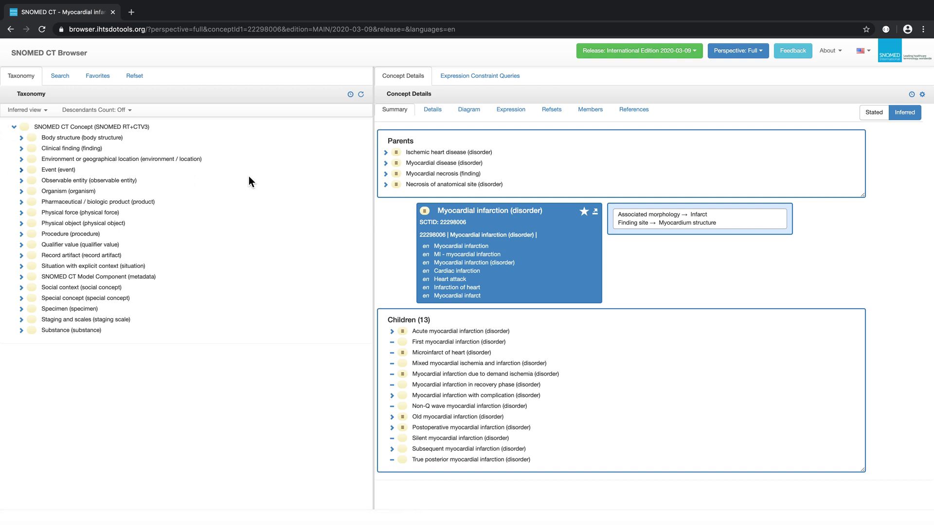
{"action": "left_click", "coordinate": [21, 148]}
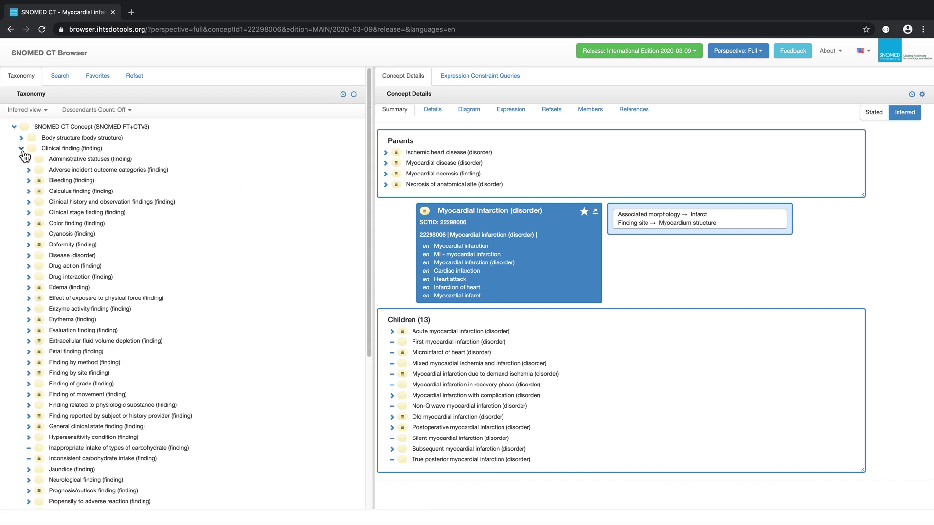
{"action": "left_click", "coordinate": [71, 256]}
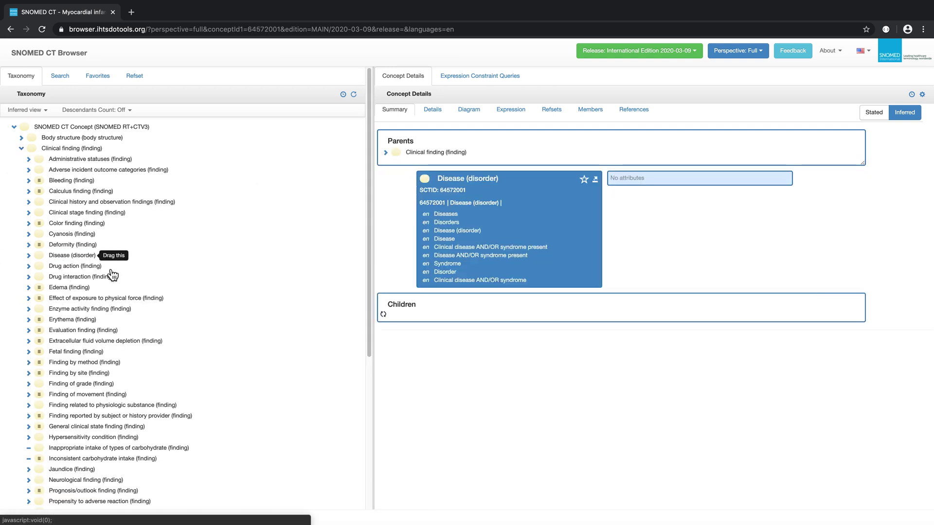
{"action": "left_click", "coordinate": [584, 179]}
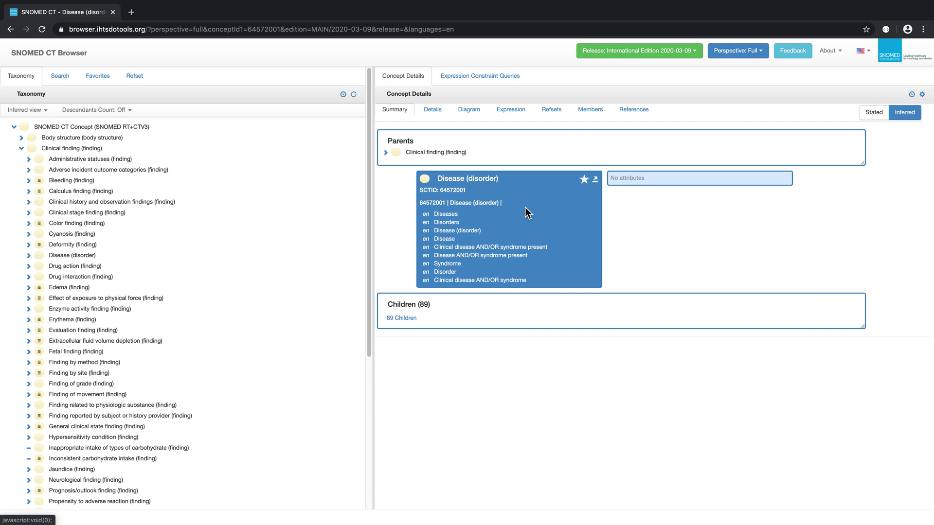
- Under Disorder of cellular component of blood, favourite Anemia (disorder) and show the favourites list
{"action": "left_click", "coordinate": [29, 256]}
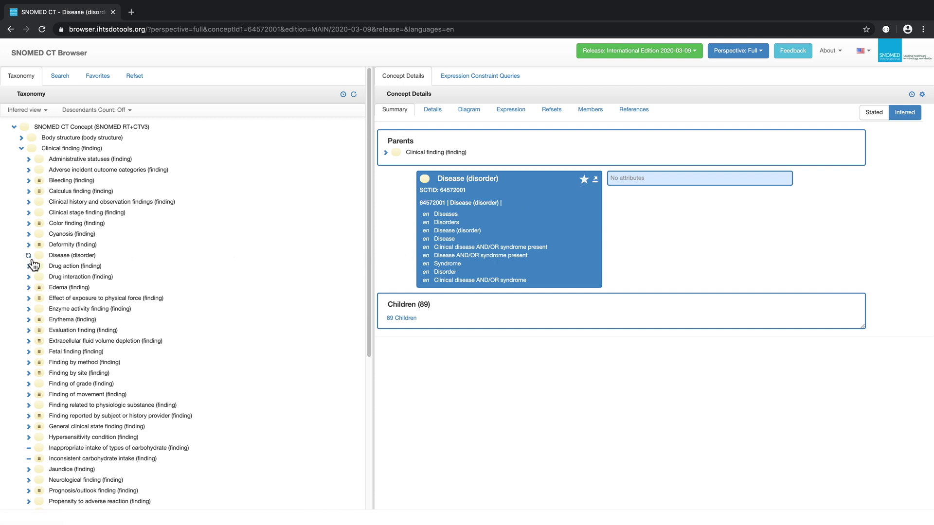
{"action": "scroll", "coordinate": [213, 298], "scroll_direction": "down", "scroll_amount": 3}
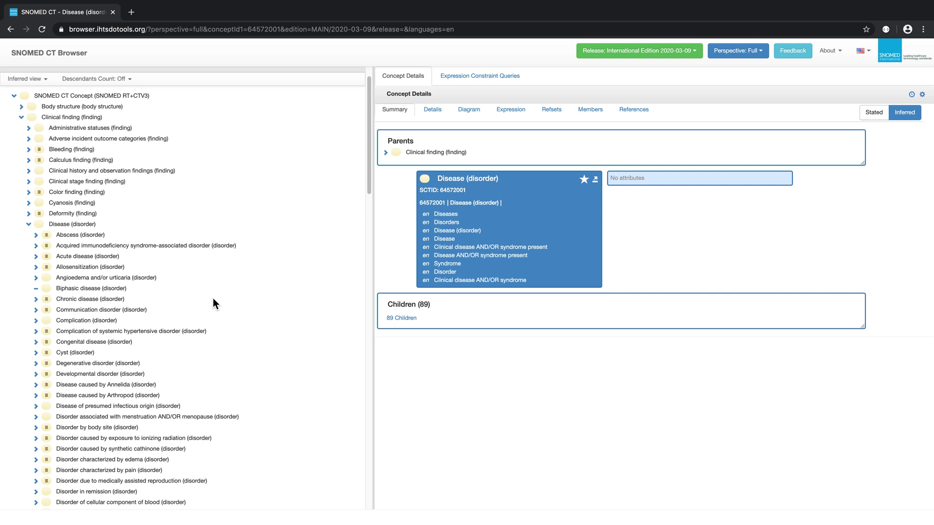
{"action": "scroll", "coordinate": [213, 298], "scroll_direction": "down", "scroll_amount": 1}
{"action": "scroll", "coordinate": [214, 298], "scroll_direction": "down", "scroll_amount": 2}
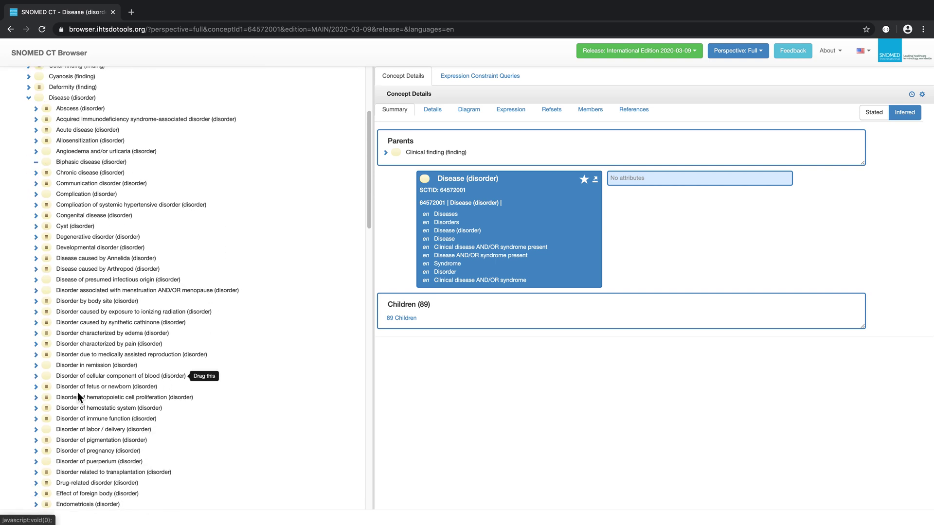
{"action": "left_click", "coordinate": [36, 378]}
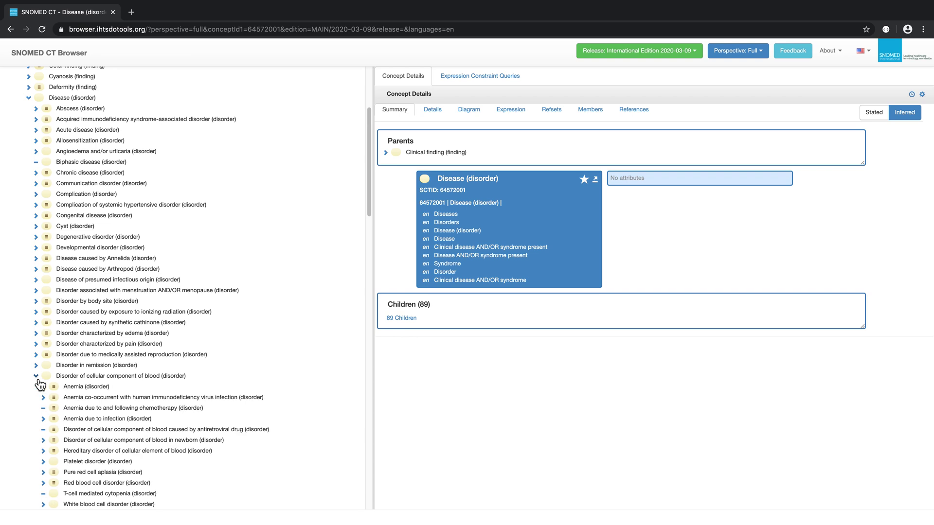
{"action": "left_click", "coordinate": [73, 388]}
{"action": "left_click", "coordinate": [585, 204]}
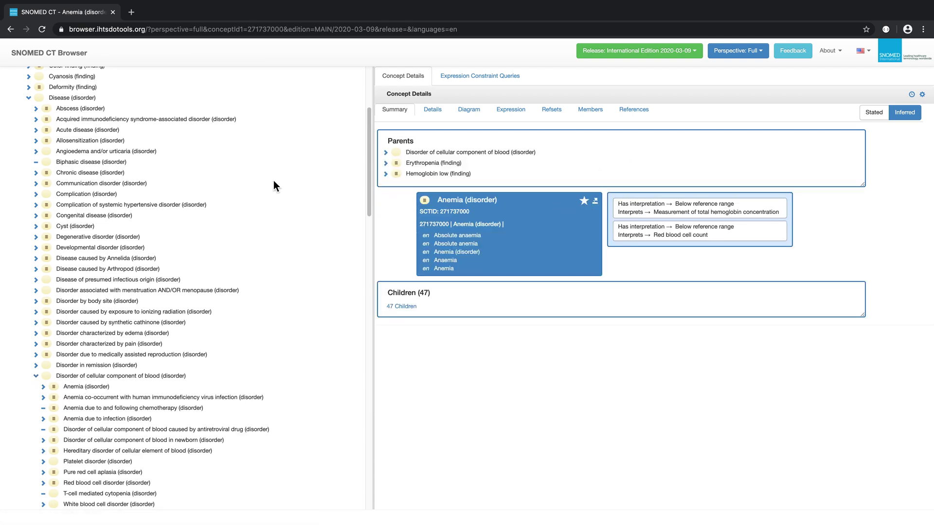
{"action": "scroll", "coordinate": [274, 181], "scroll_direction": "up", "scroll_amount": 3}
{"action": "left_click", "coordinate": [102, 77]}
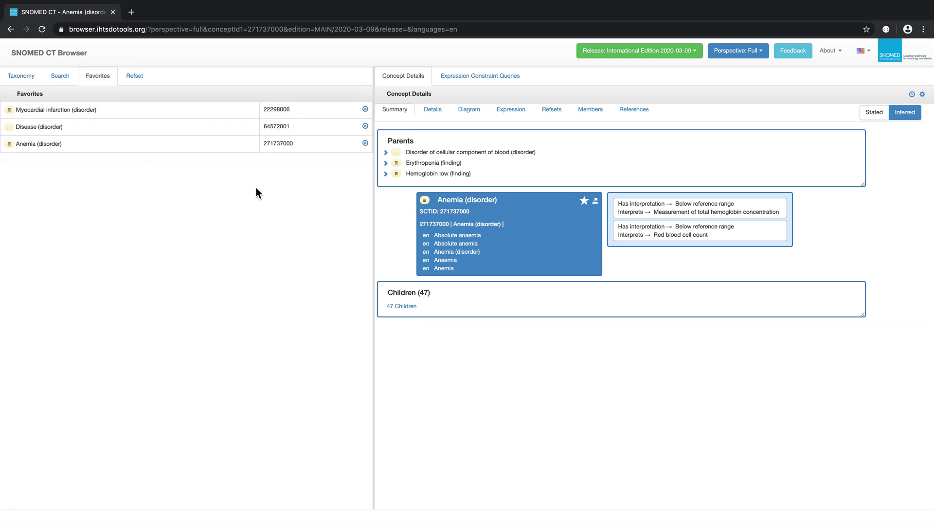
- Reopen Myocardial infarction, Disease and Anemia from favourites, then remove Anemia from the list
{"action": "left_click", "coordinate": [61, 119]}
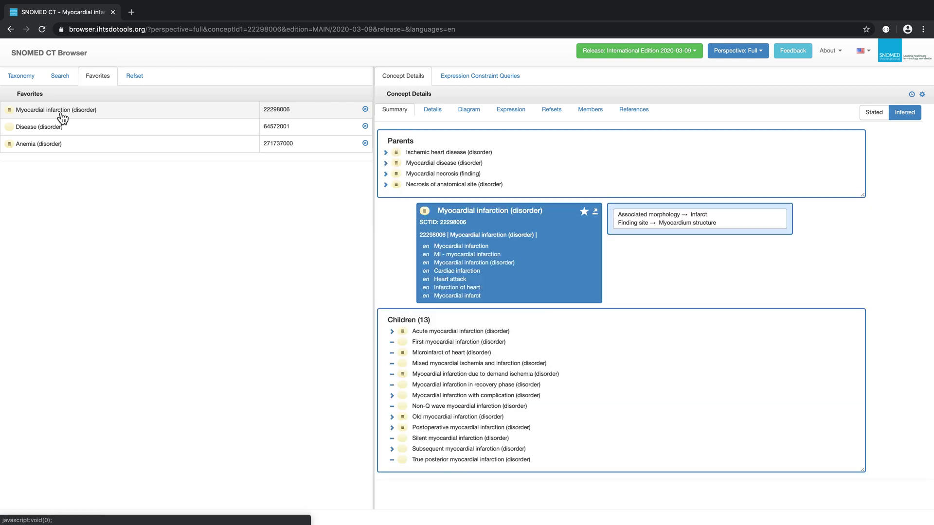
{"action": "left_click", "coordinate": [55, 129]}
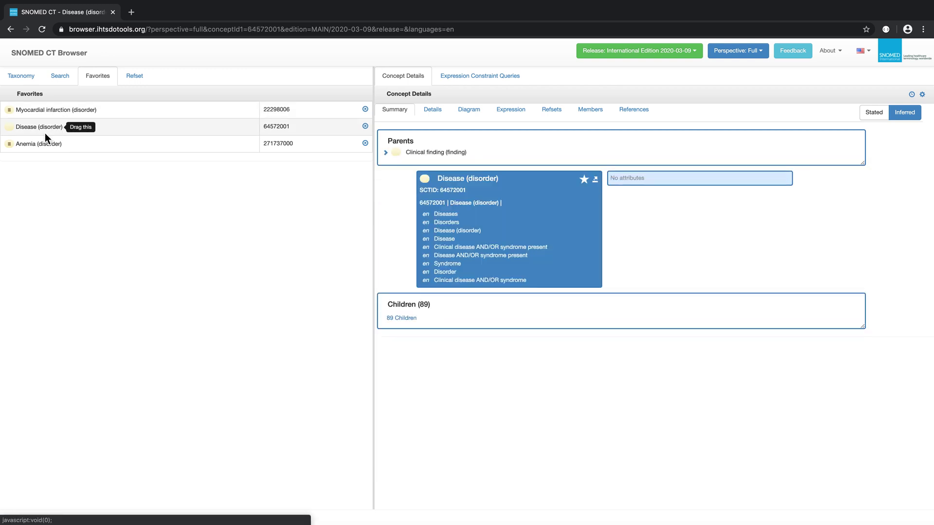
{"action": "left_click", "coordinate": [39, 147]}
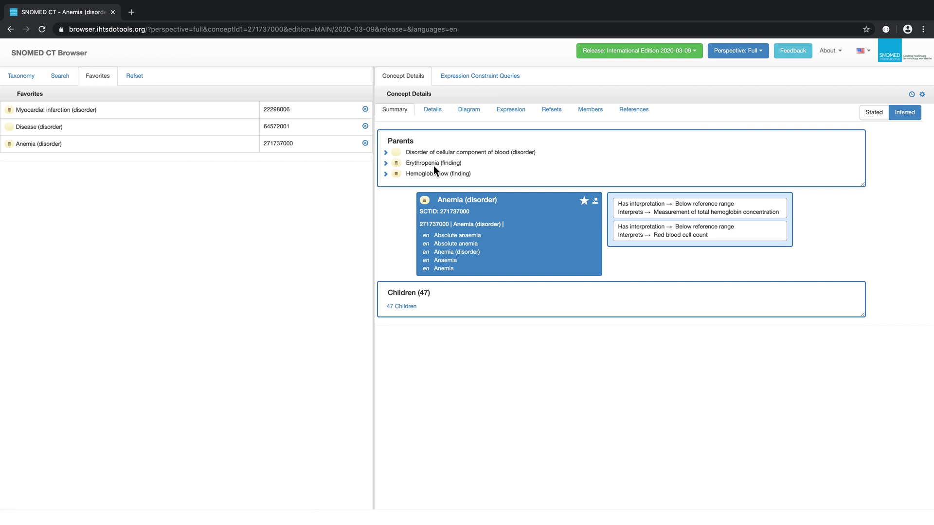
{"action": "left_click", "coordinate": [367, 146]}
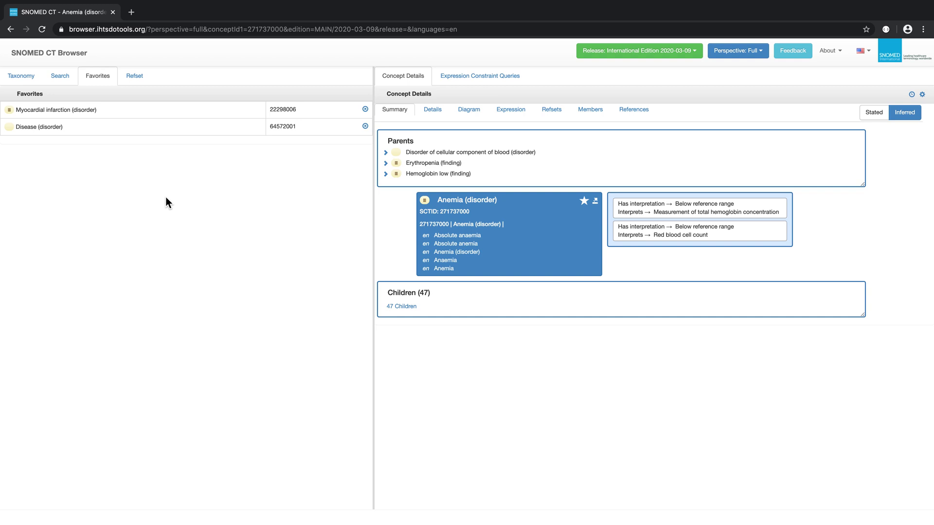
- Show the Refset list with active member counts
{"action": "left_click", "coordinate": [133, 77]}
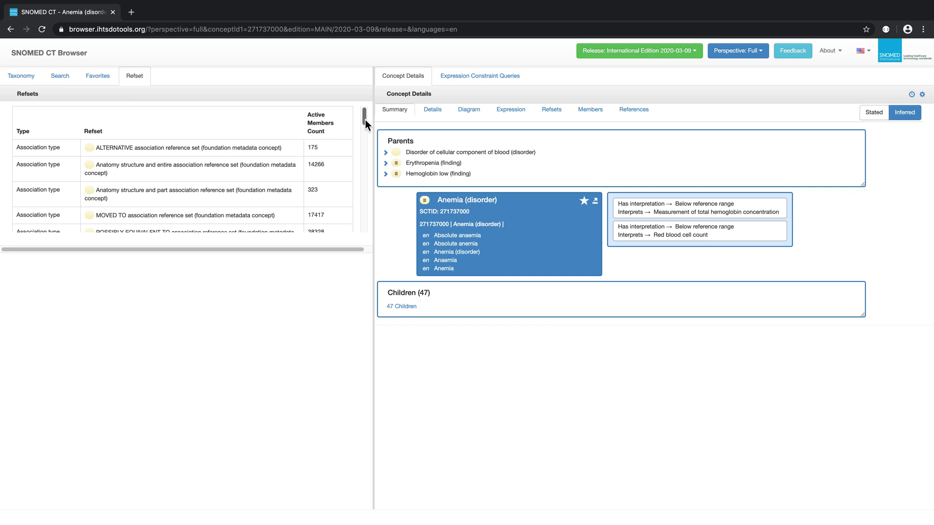
{"action": "mouse_move", "coordinate": [366, 119]}
{"action": "left_mouse_down"}
{"action": "mouse_move", "coordinate": [364, 224]}
{"action": "mouse_move", "coordinate": [365, 117]}
{"action": "mouse_move", "coordinate": [363, 144]}
{"action": "left_mouse_up"}
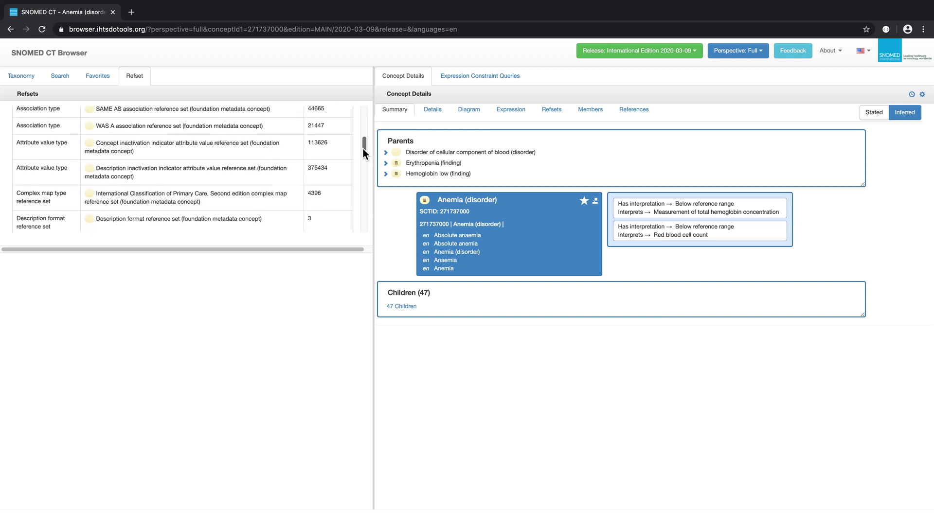
{"action": "left_click_drag", "start_coordinate": [362, 144], "coordinate": [363, 233]}
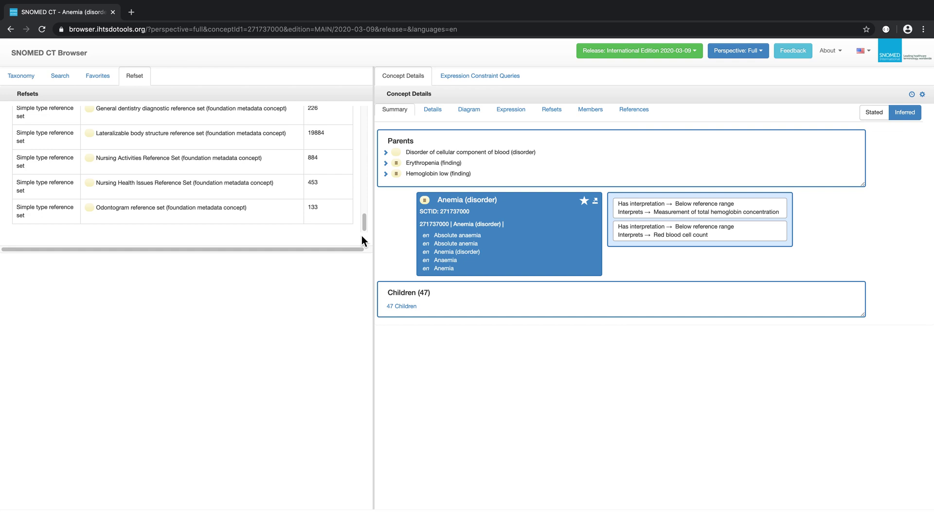
- Show the Lateralizable body structure refset's 19884 members and load 100 more
{"action": "left_click", "coordinate": [122, 134]}
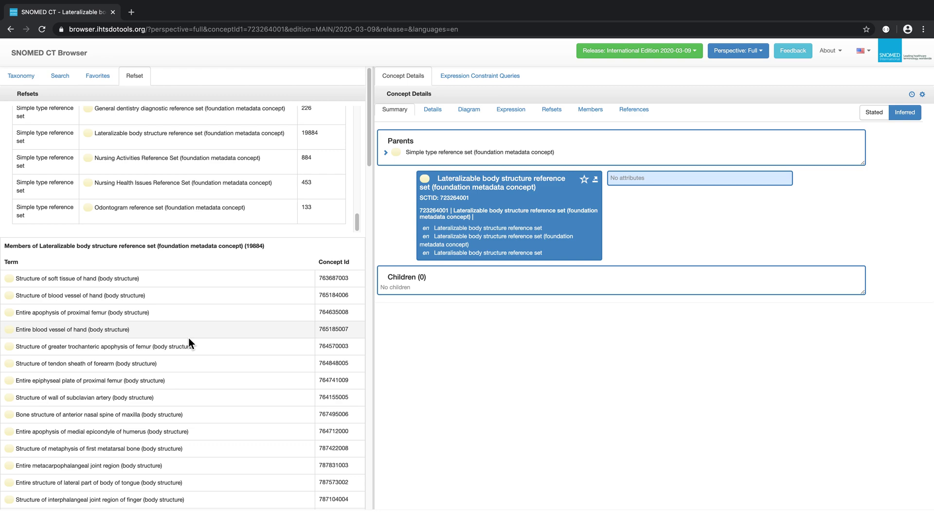
{"action": "scroll", "coordinate": [189, 338], "scroll_direction": "down", "scroll_amount": 1}
{"action": "scroll", "coordinate": [189, 338], "scroll_direction": "down", "scroll_amount": 4}
{"action": "scroll", "coordinate": [188, 340], "scroll_direction": "down", "scroll_amount": 1}
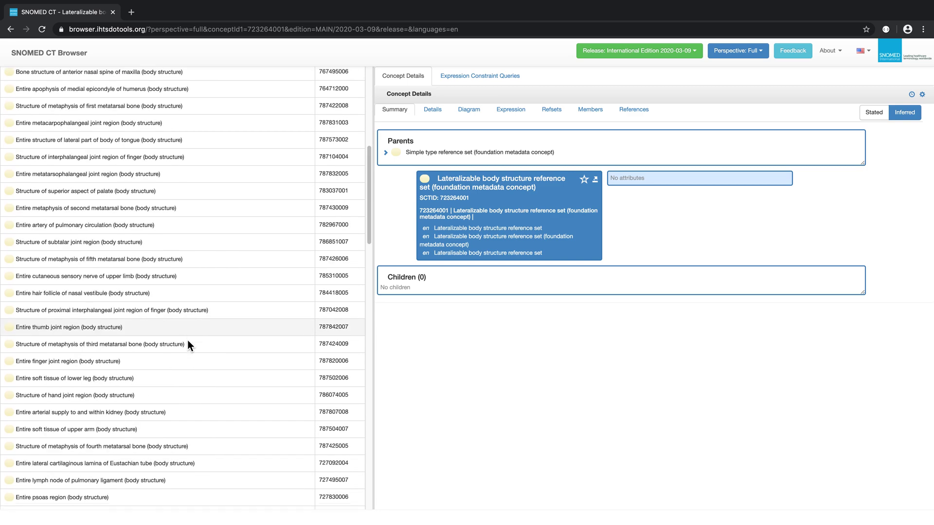
{"action": "scroll", "coordinate": [187, 340], "scroll_direction": "up", "scroll_amount": 5}
{"action": "scroll", "coordinate": [187, 340], "scroll_direction": "up", "scroll_amount": 1}
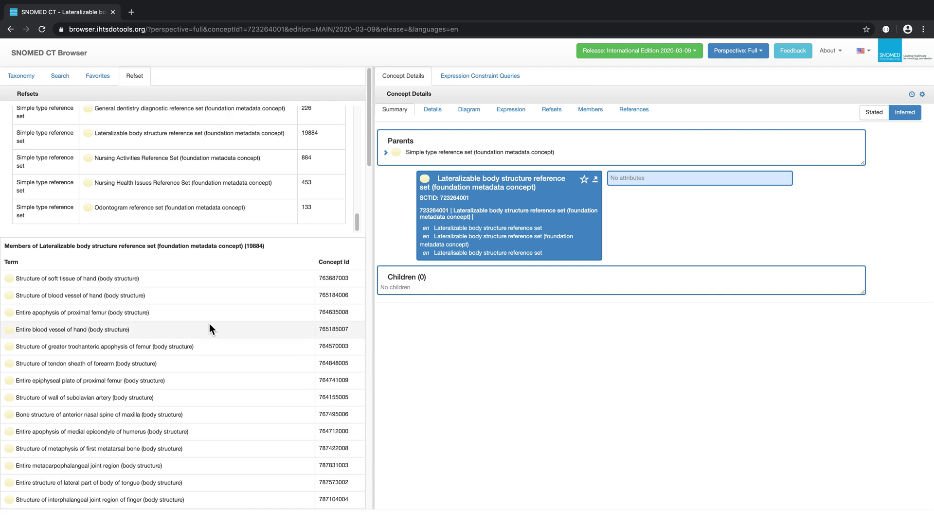
{"action": "double_click", "coordinate": [307, 135]}
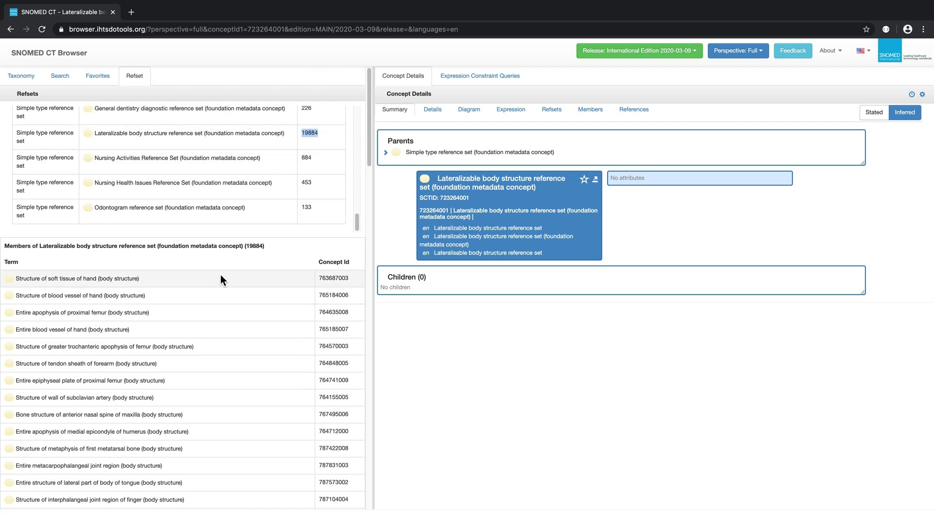
{"action": "scroll", "coordinate": [221, 275], "scroll_direction": "down", "scroll_amount": 2}
{"action": "scroll", "coordinate": [217, 295], "scroll_direction": "down", "scroll_amount": 10}
{"action": "scroll", "coordinate": [216, 294], "scroll_direction": "down", "scroll_amount": 10}
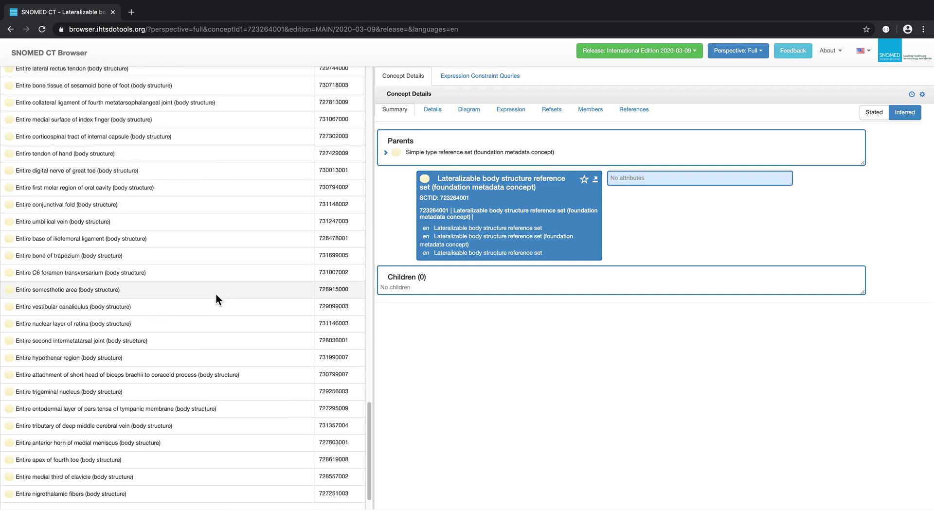
{"action": "scroll", "coordinate": [215, 295], "scroll_direction": "down", "scroll_amount": 8}
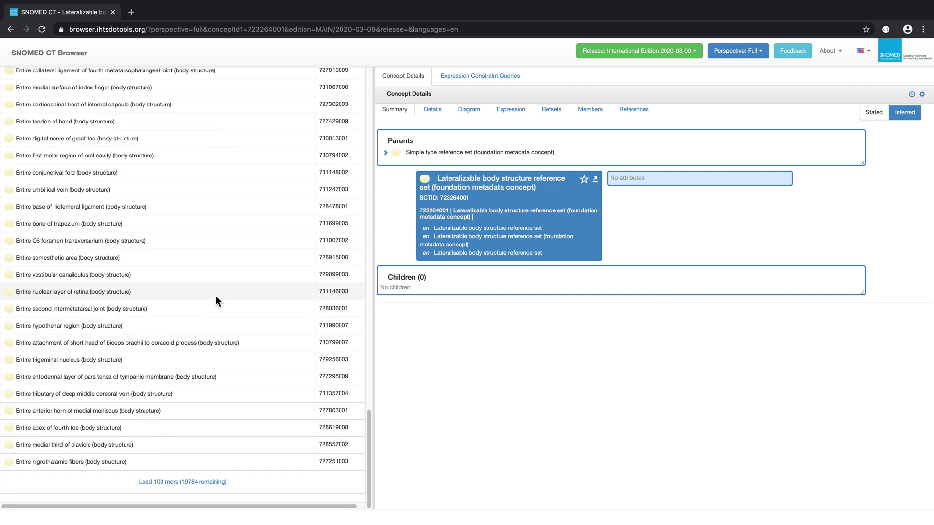
{"action": "left_click", "coordinate": [160, 482]}
{"action": "scroll", "coordinate": [161, 459], "scroll_direction": "down", "scroll_amount": 3}
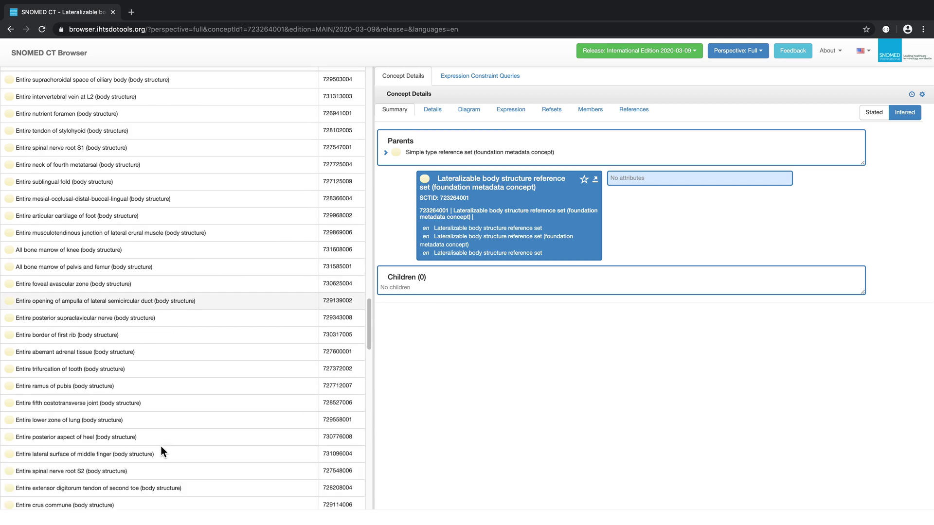
{"action": "scroll", "coordinate": [161, 449], "scroll_direction": "down", "scroll_amount": 3}
{"action": "scroll", "coordinate": [161, 452], "scroll_direction": "up", "scroll_amount": 10}
{"action": "scroll", "coordinate": [161, 451], "scroll_direction": "up", "scroll_amount": 10}
{"action": "scroll", "coordinate": [161, 451], "scroll_direction": "up", "scroll_amount": 10}
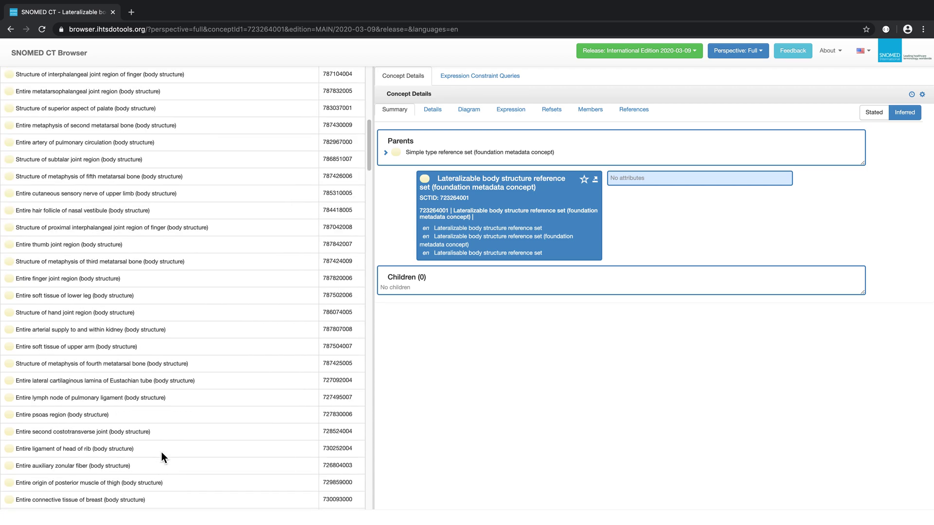
{"action": "scroll", "coordinate": [162, 452], "scroll_direction": "up", "scroll_amount": 10}
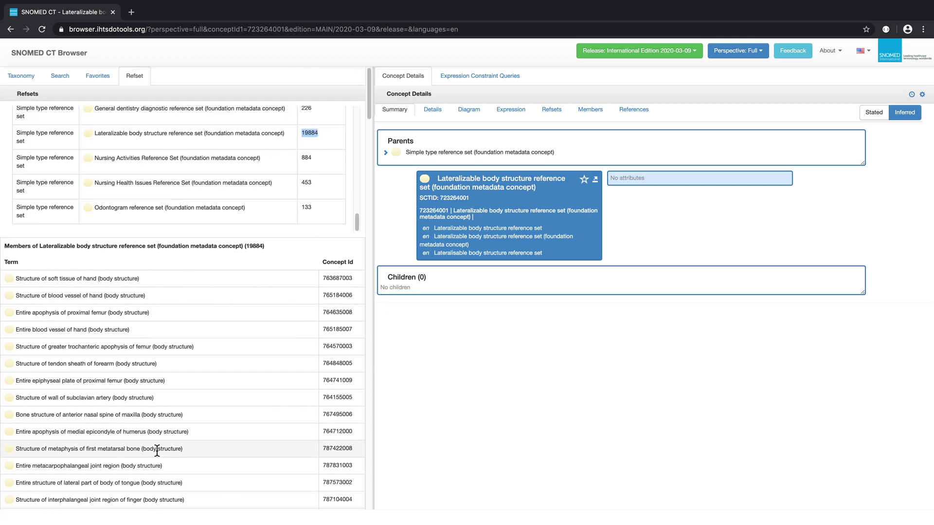
- View details of Structure of soft tissue of hand, then Entire blood vessel of hand
{"action": "left_click", "coordinate": [25, 281]}
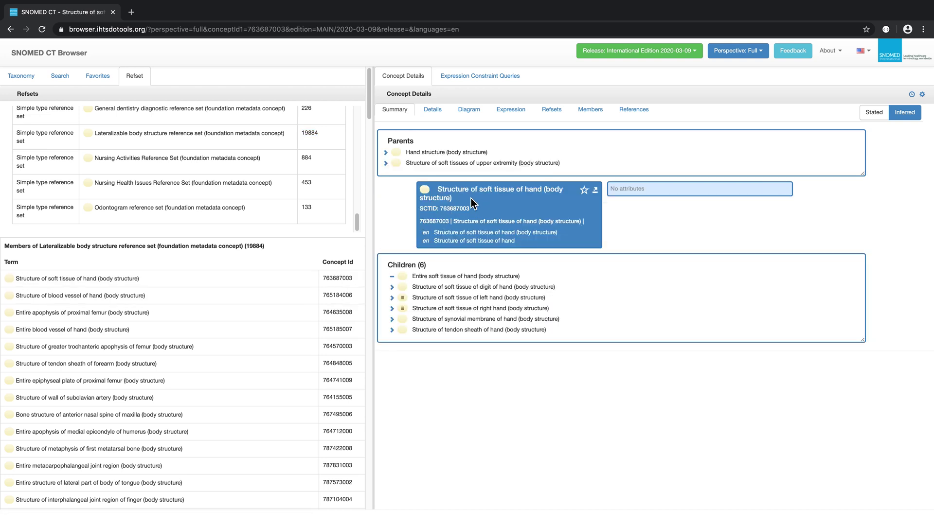
{"action": "left_click", "coordinate": [41, 332]}
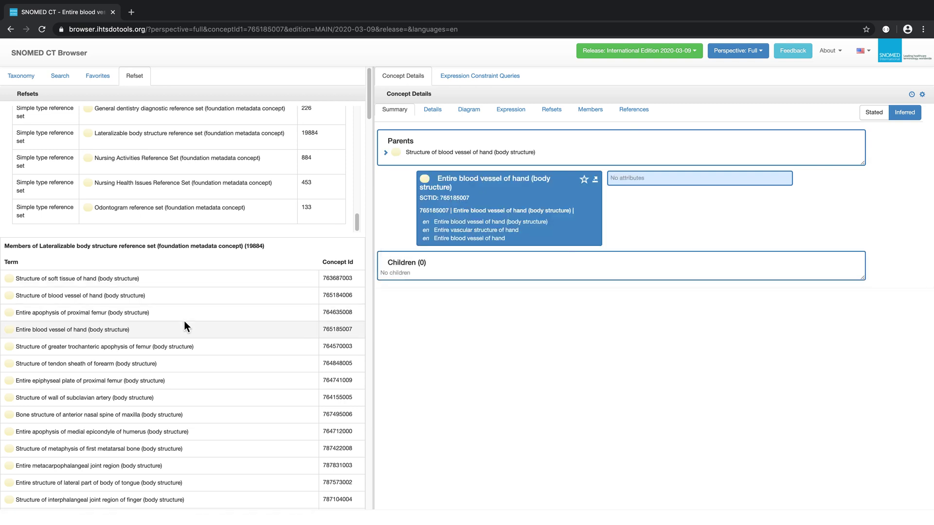
{"action": "mouse_move", "coordinate": [356, 222]}
{"action": "left_mouse_down"}
{"action": "mouse_move", "coordinate": [357, 122]}
{"action": "mouse_move", "coordinate": [357, 148]}
{"action": "left_mouse_up"}
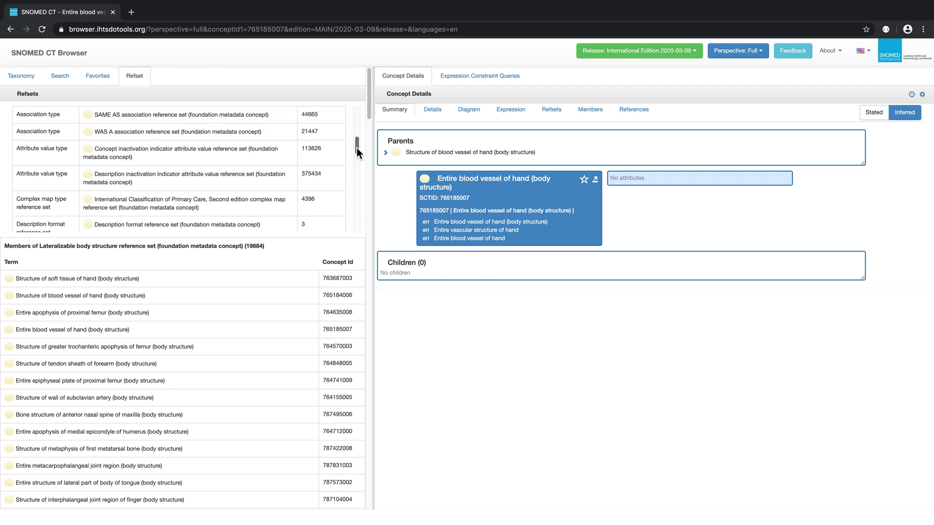
- Show the members of the Concept inactivation indicator attribute value reference set
{"action": "left_click", "coordinate": [190, 159]}
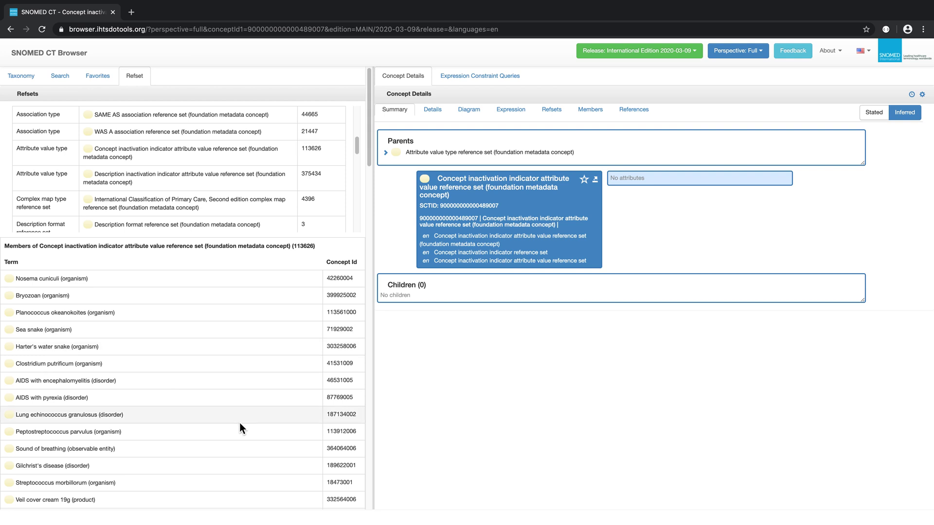
- Show inactive AIDS with pyrexia (disorder) and its refset memberships with value Ambiguous
{"action": "left_click", "coordinate": [47, 396]}
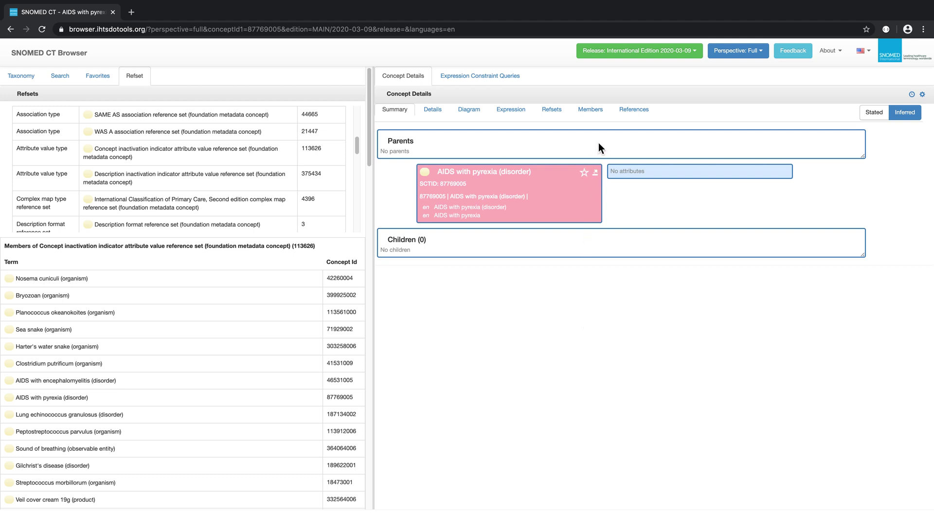
{"action": "left_click", "coordinate": [554, 110]}
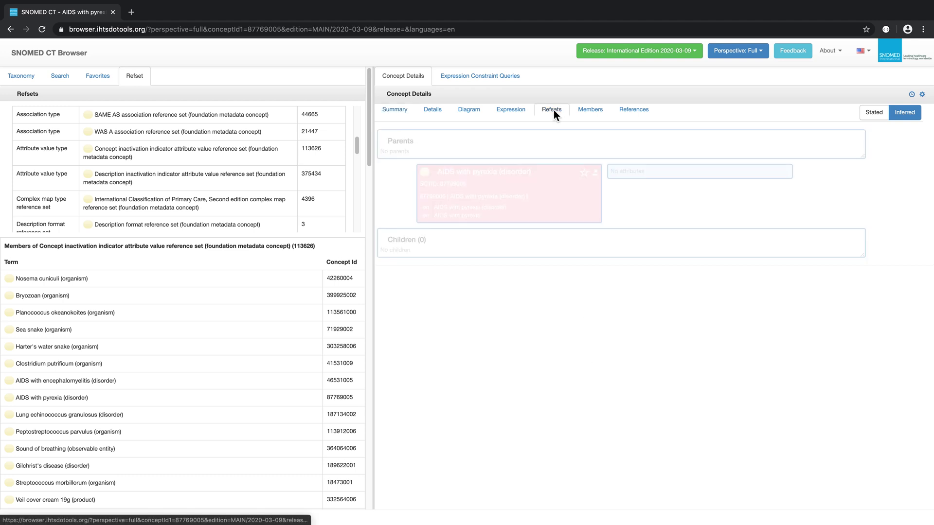